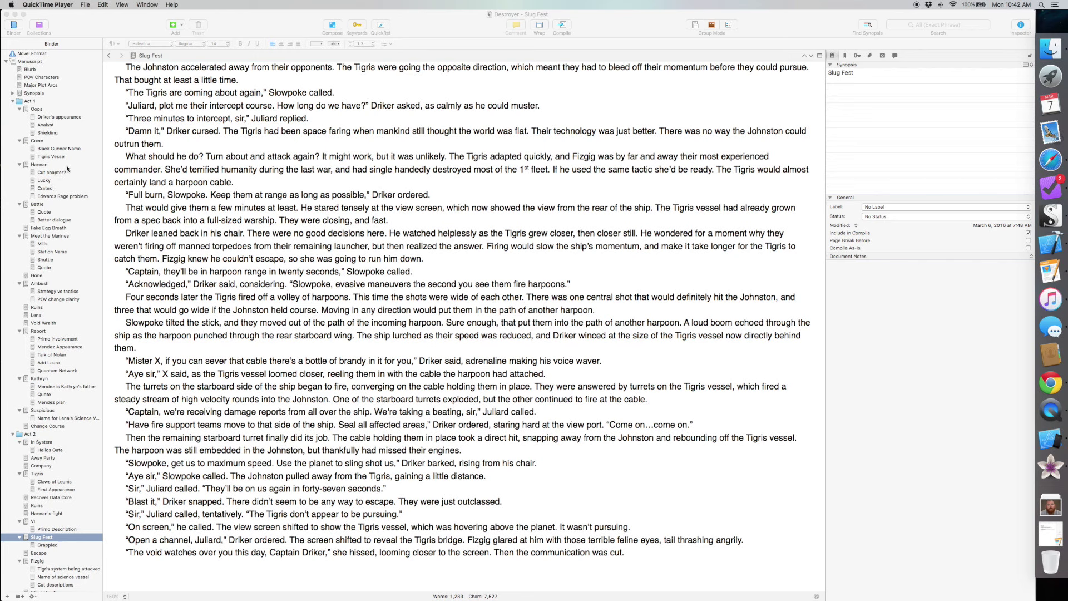
pyautogui.scroll(-2, 67, 168)
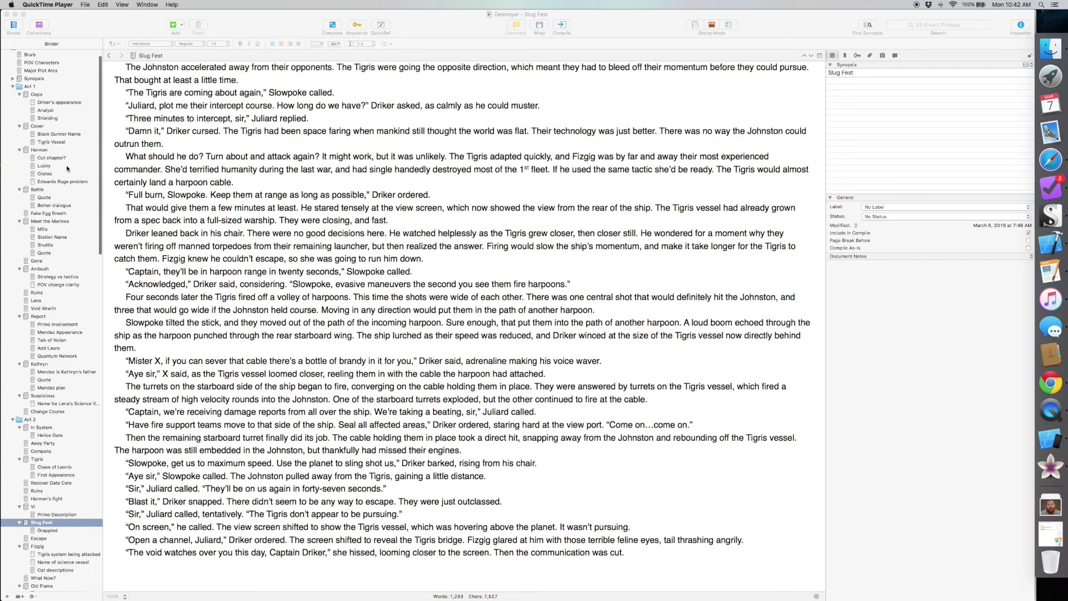
pyautogui.scroll(-1, 67, 168)
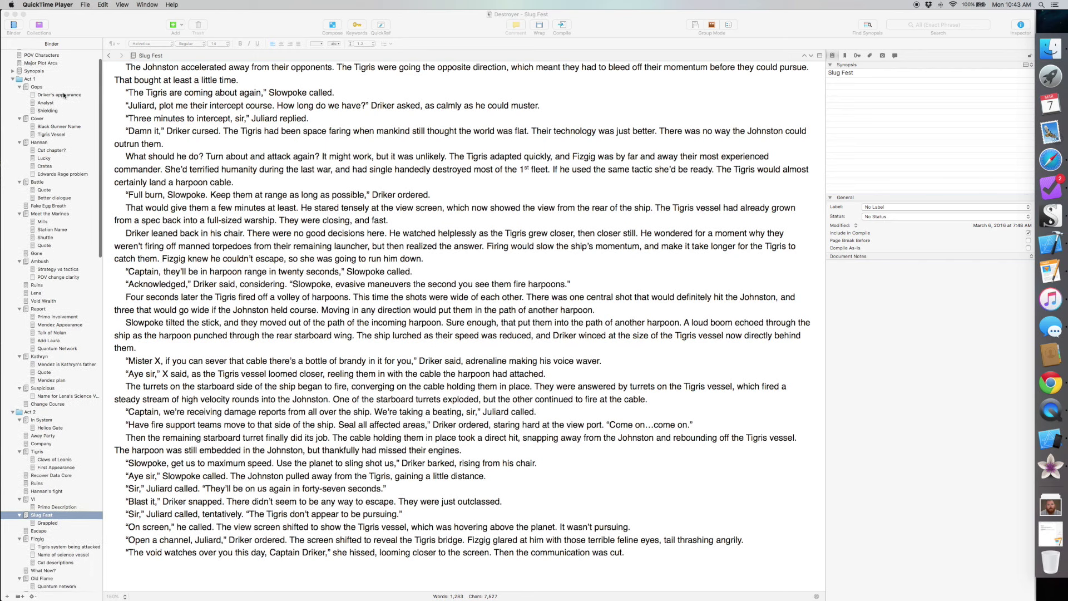
pyautogui.scroll(-10, 43, 266)
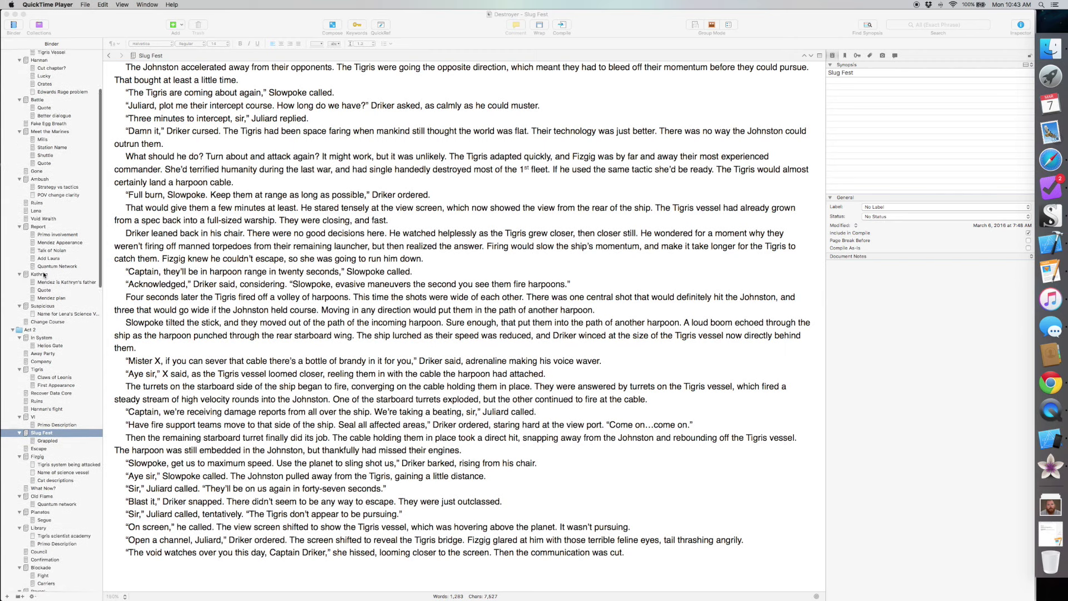
pyautogui.scroll(-7, 44, 275)
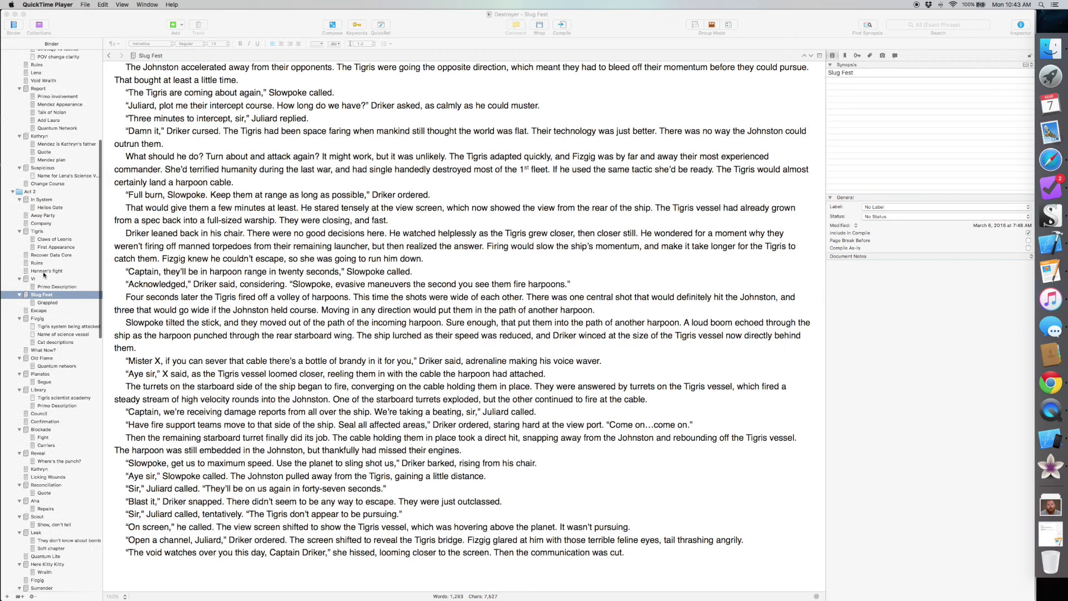
pyautogui.scroll(-5, 44, 274)
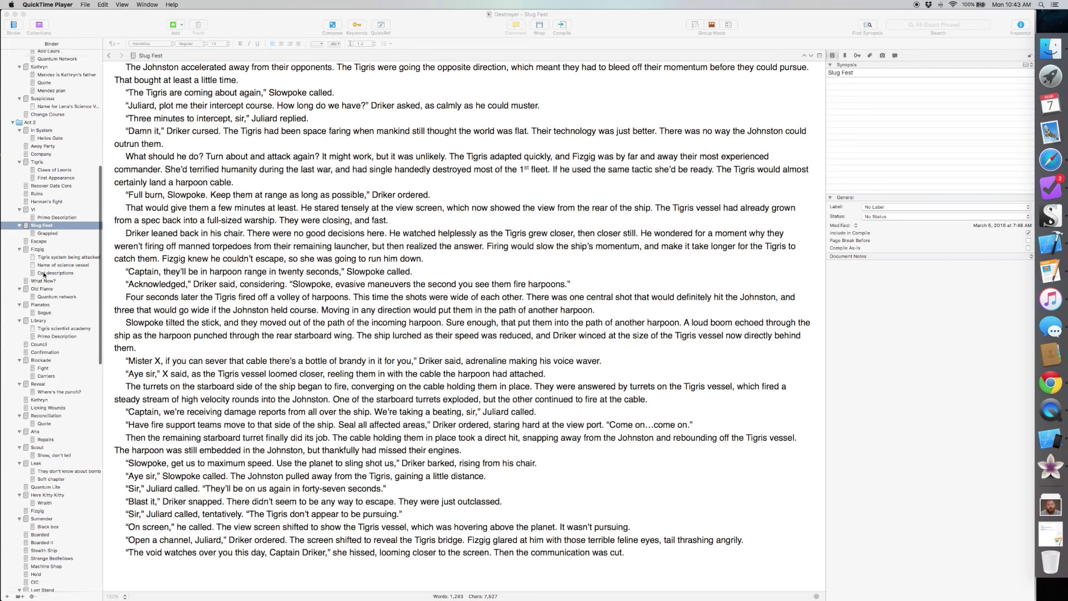
pyautogui.scroll(-6, 65, 240)
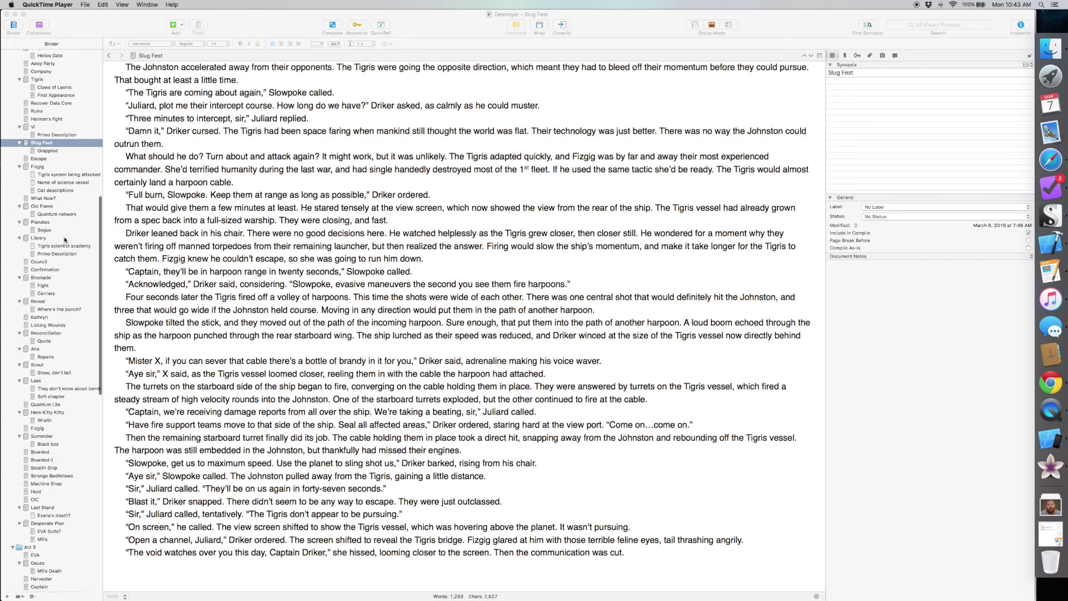
pyautogui.scroll(-7, 65, 240)
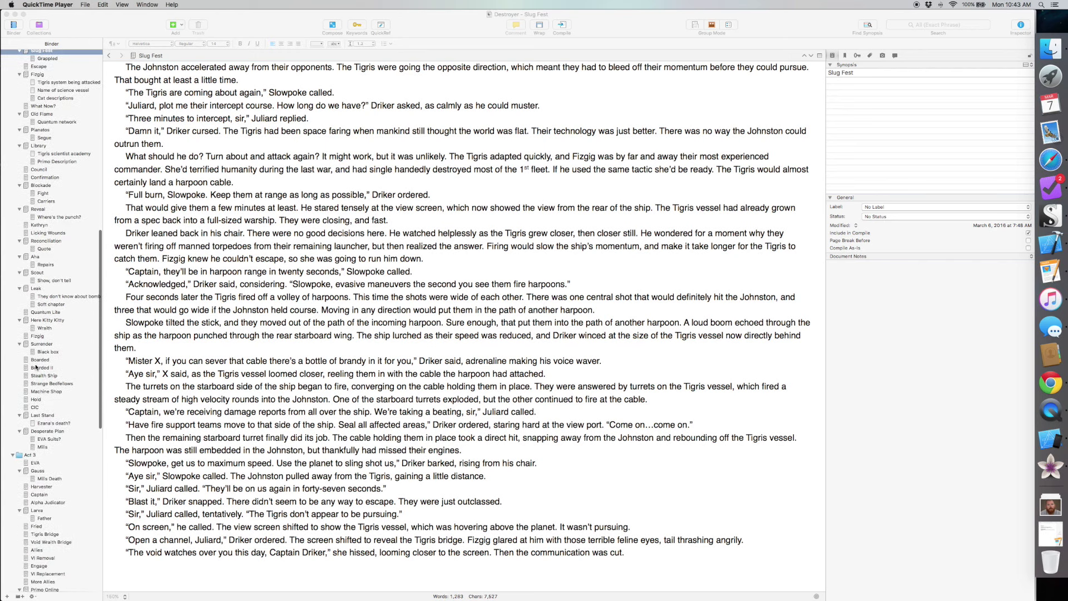
pyautogui.scroll(-8, 49, 389)
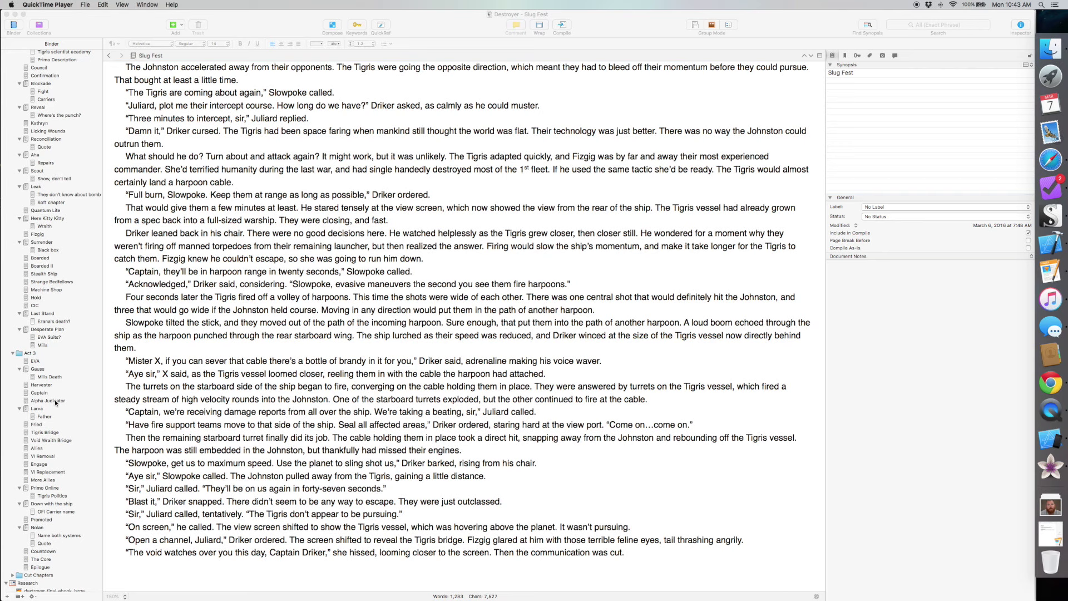
pyautogui.scroll(-5, 55, 400)
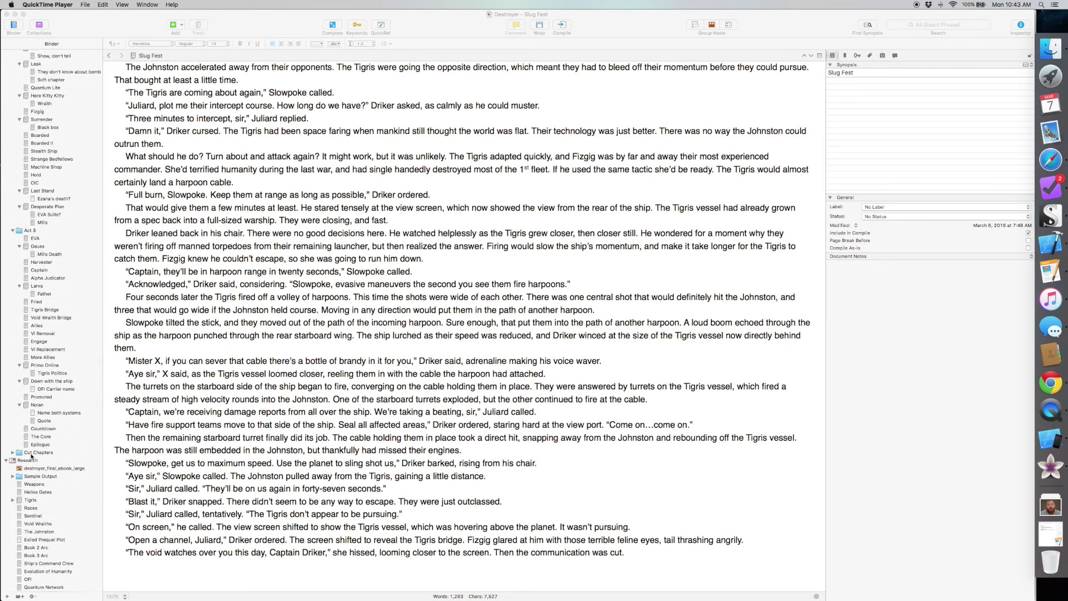
pyautogui.scroll(20, 32, 456)
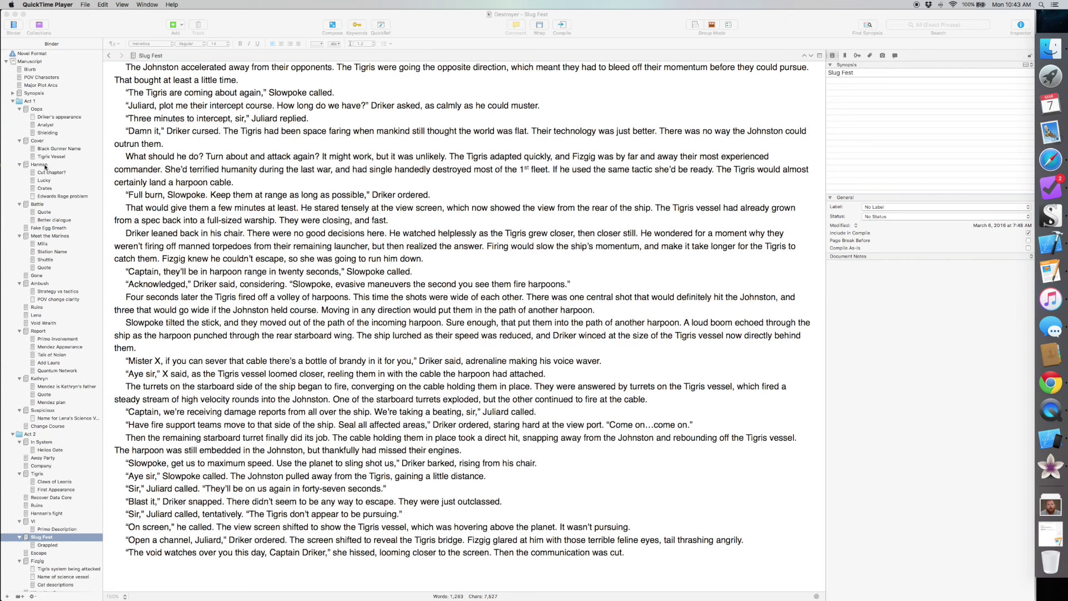
pyautogui.scroll(-15, 45, 166)
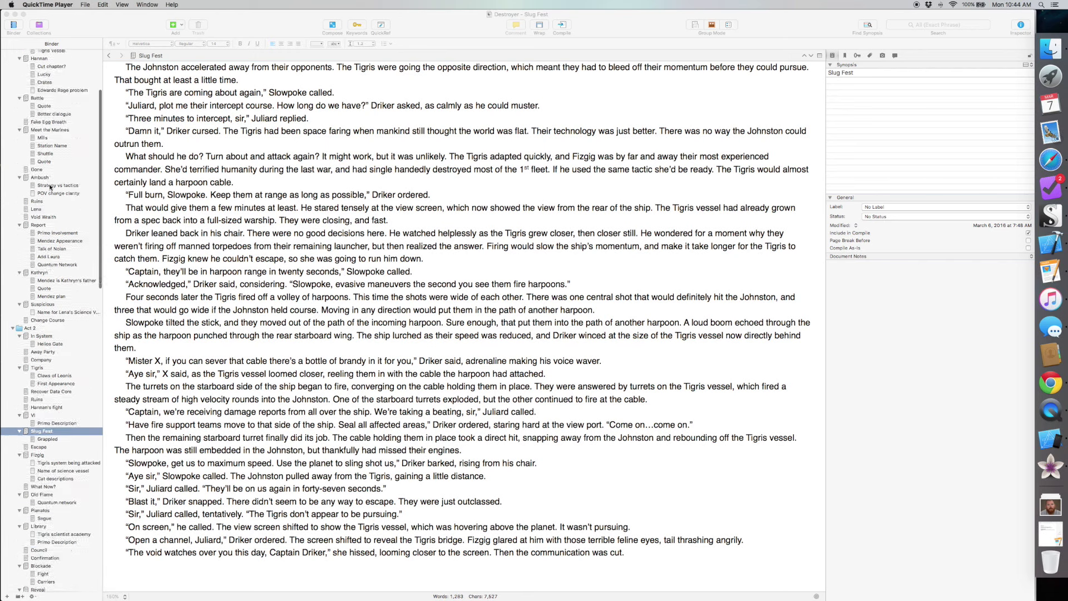
pyautogui.scroll(-15, 50, 188)
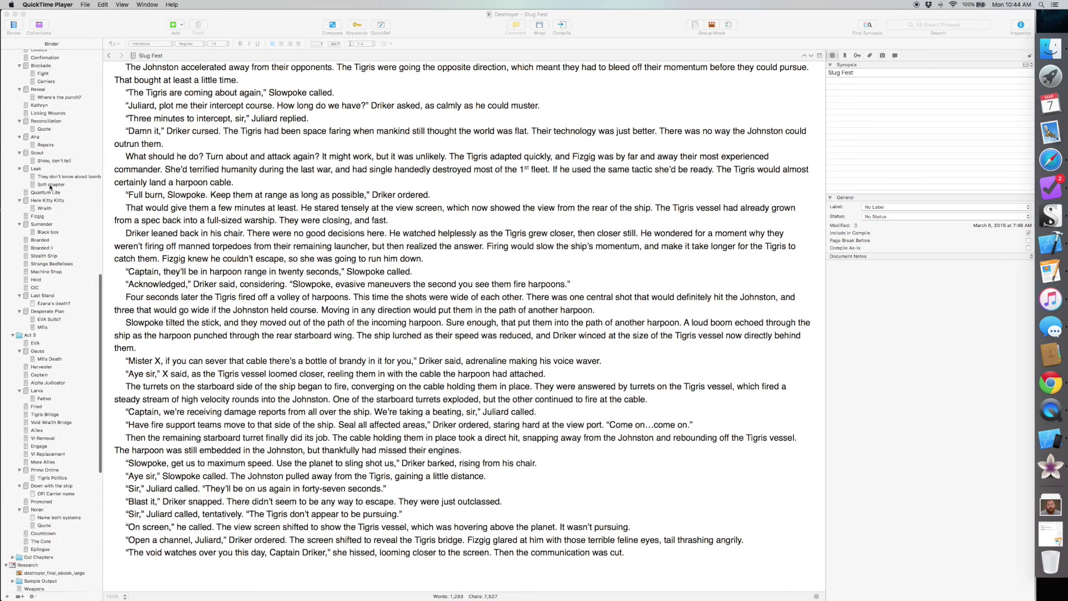
pyautogui.scroll(-2, 50, 188)
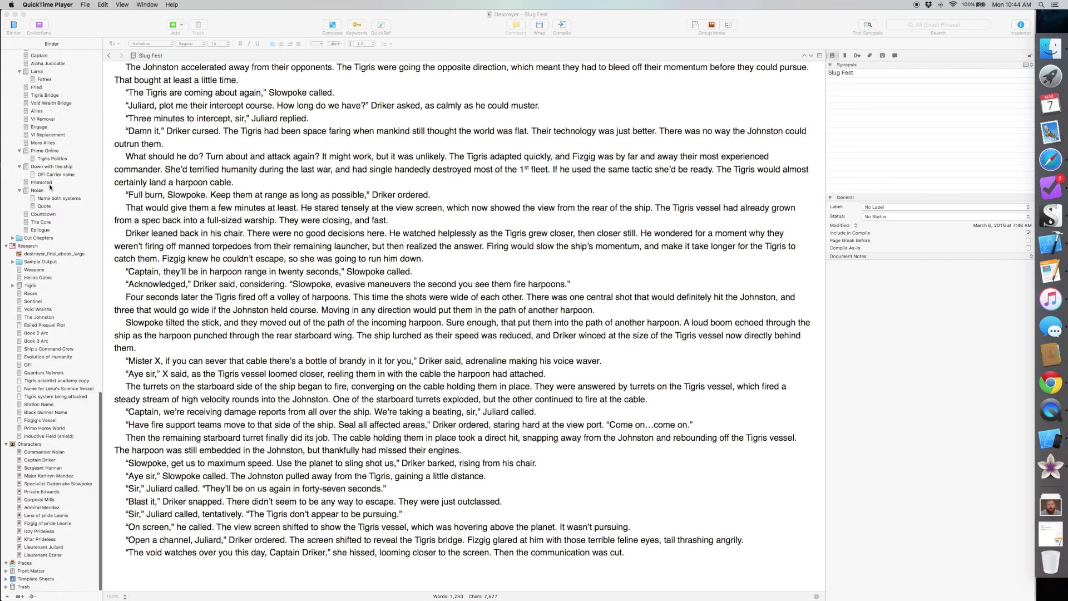
pyautogui.click(46, 557)
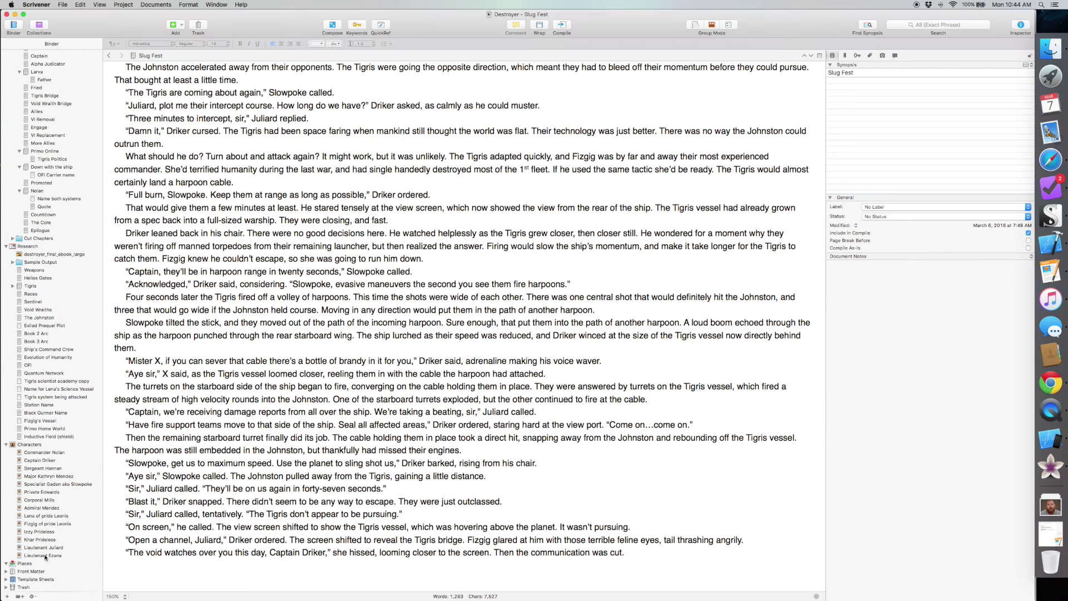
# Step: Show Lieutenant Ezana's character sheet and photo, after briefly viewing Commander Nolan's sketch
pyautogui.click(46, 556)
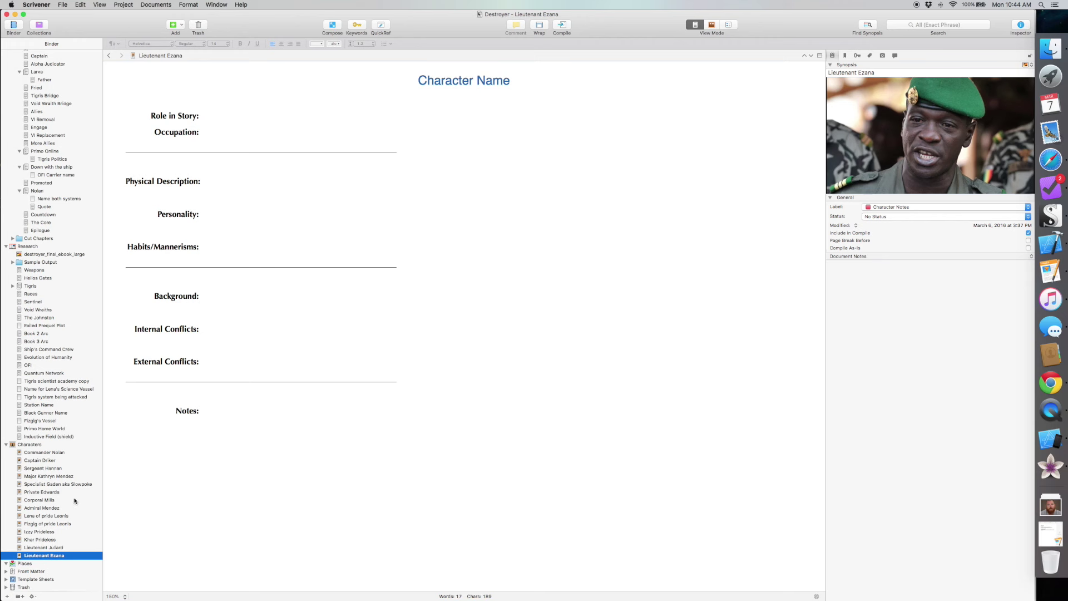
pyautogui.click(42, 454)
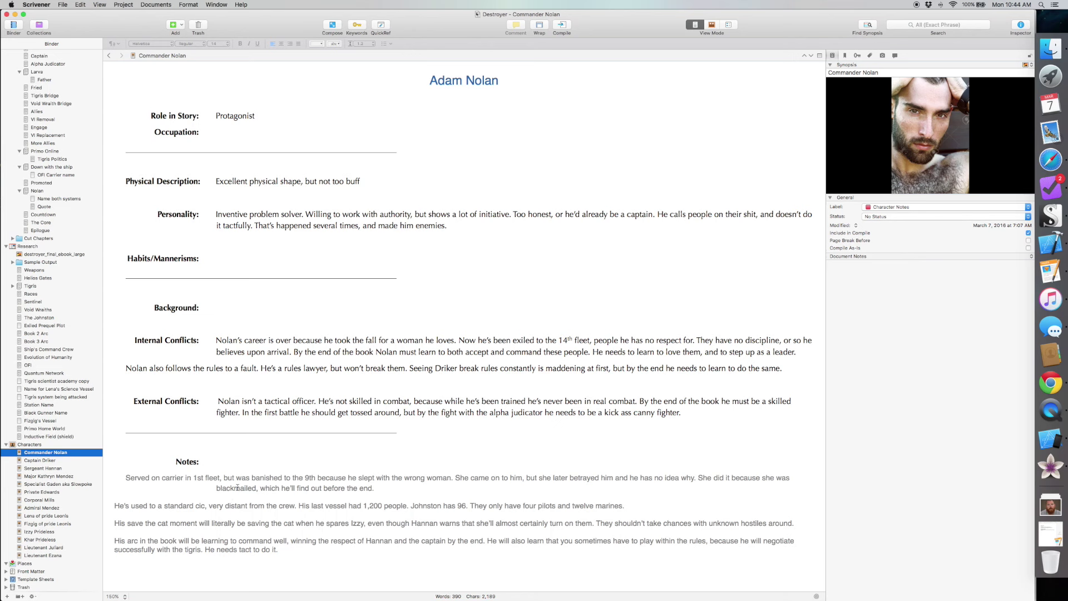
pyautogui.click(43, 556)
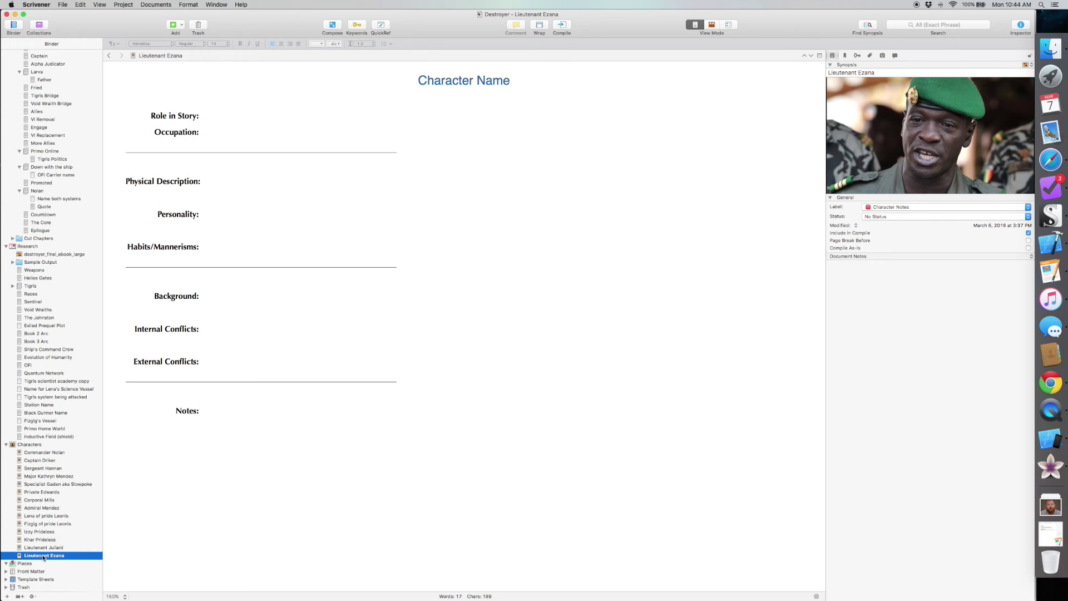
pyautogui.press('Up')
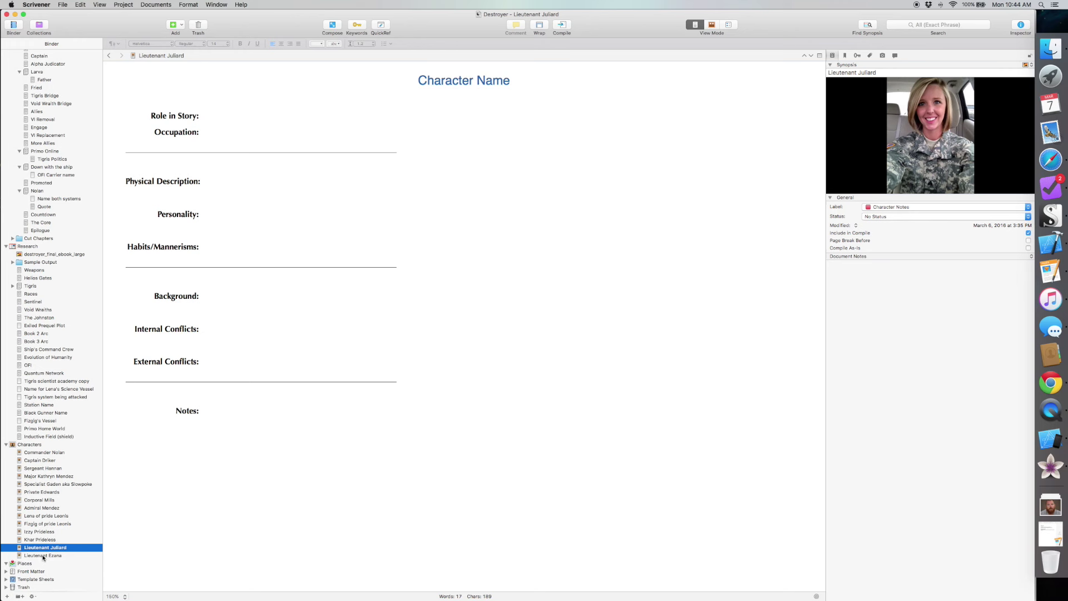
# Step: Step up through the Prideless, Fizgig, Admiral Mendez, Mills and Gaden sketches to Major Kathryn Mendez
pyautogui.press('Up')
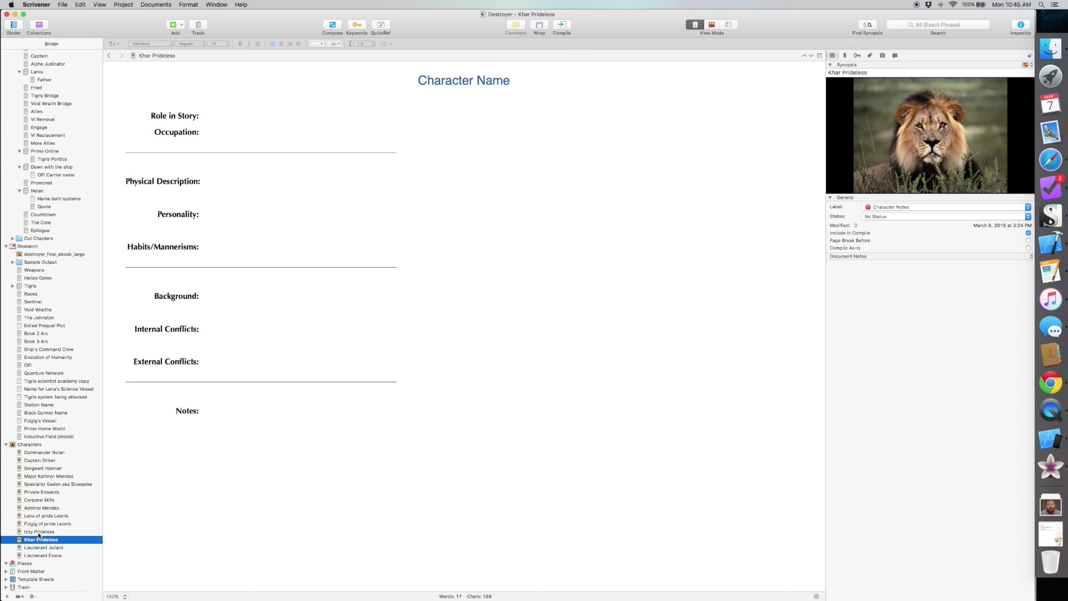
pyautogui.click(39, 533)
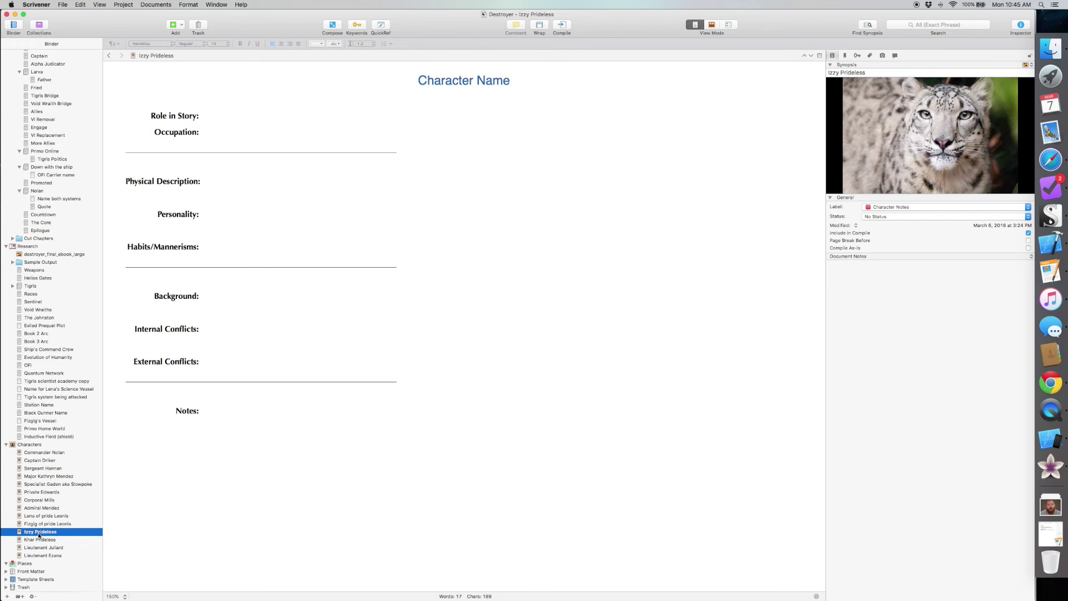
pyautogui.press('Up')
pyautogui.press('Up')
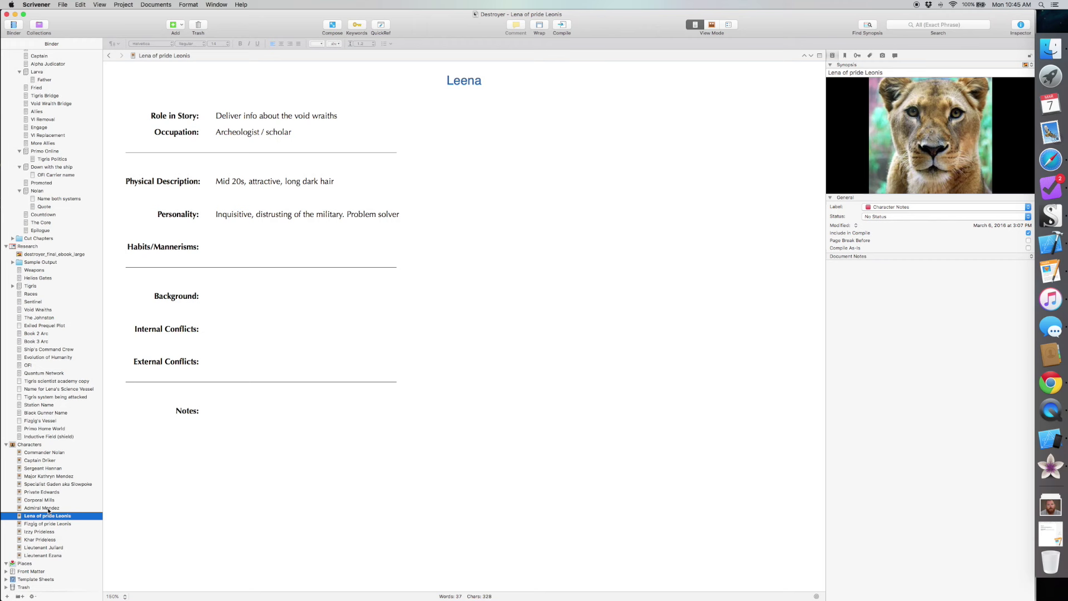
pyautogui.click(48, 508)
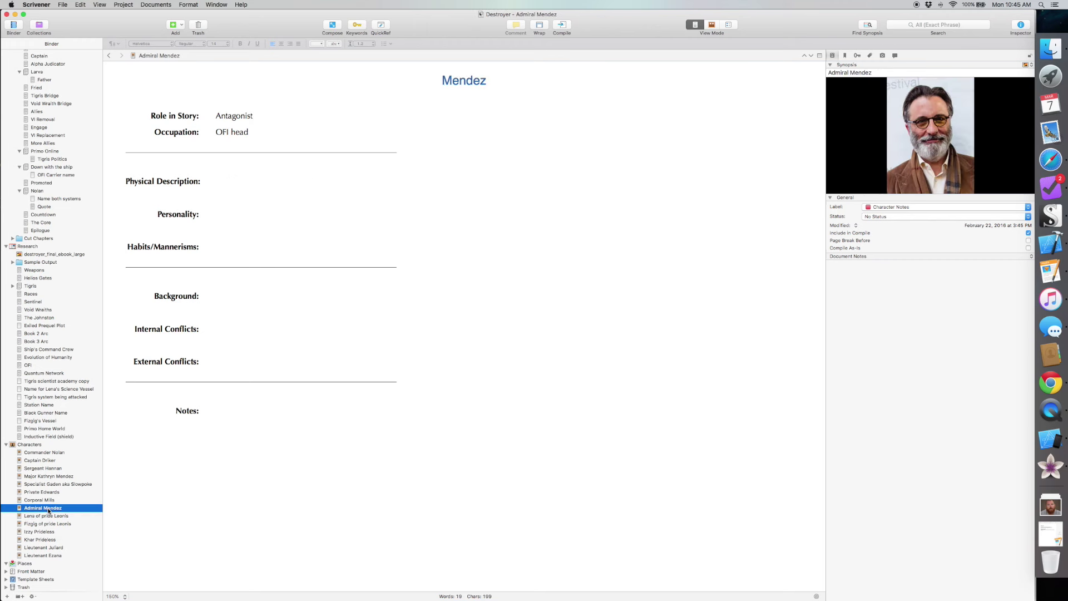
pyautogui.press('Up')
pyautogui.press('Up')
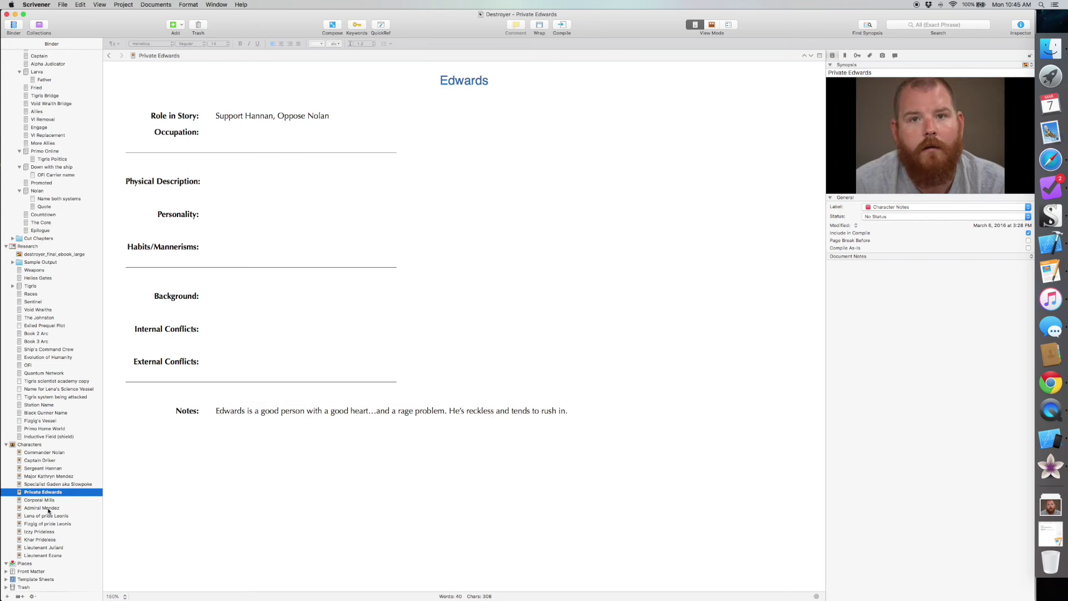
pyautogui.press('Up')
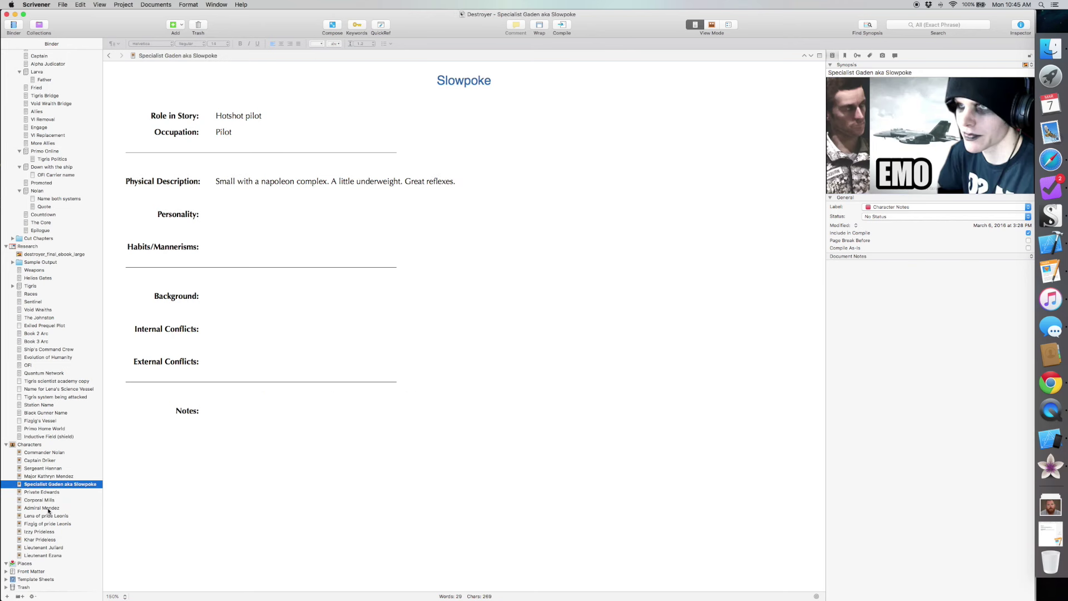
pyautogui.press('Up')
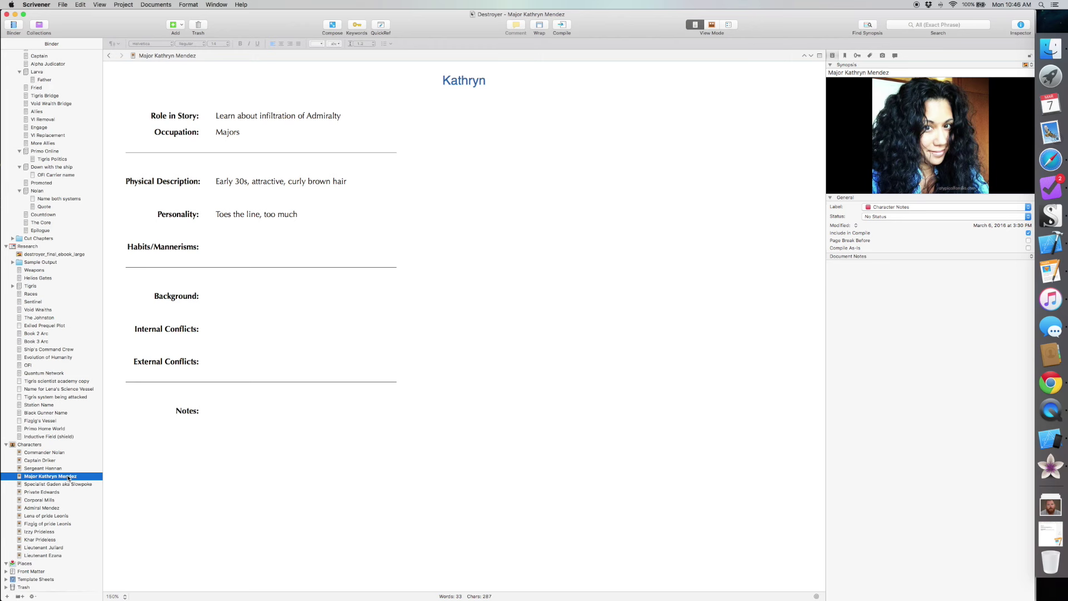
# Step: Move from Sergeant Hannan up to Commander Nolan's protagonist sheet, with the Binder's acts and chapters visible
pyautogui.scroll(1, 62, 477)
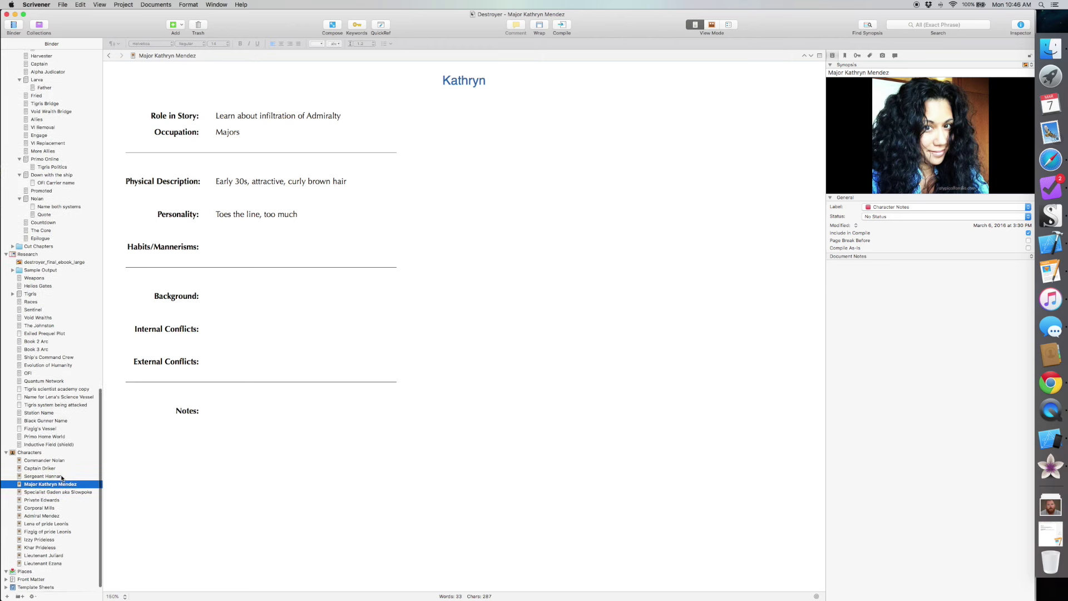
pyautogui.scroll(-1, 61, 477)
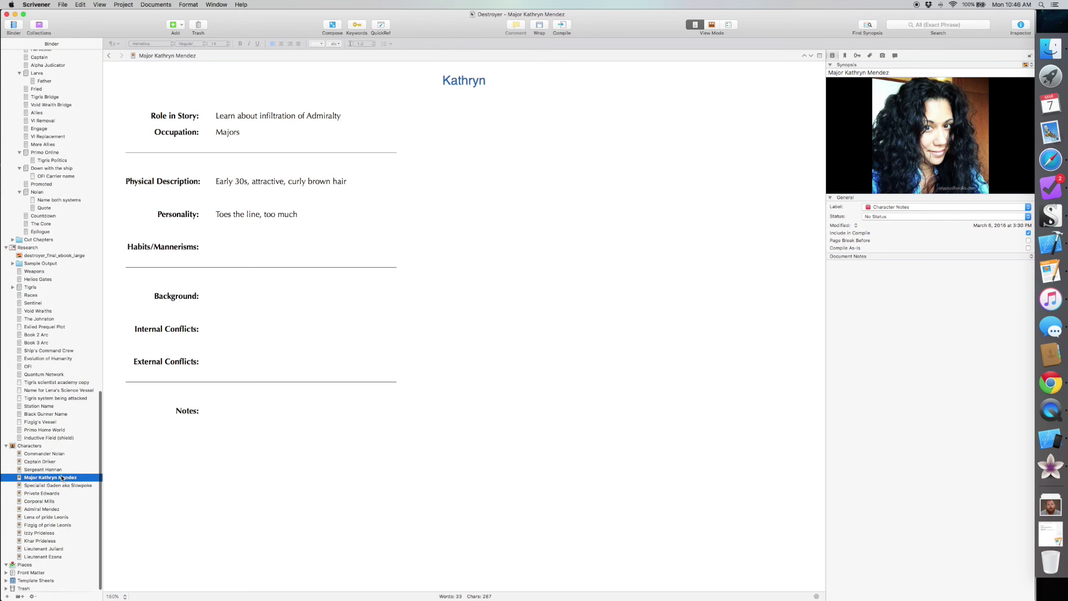
pyautogui.scroll(-1, 61, 478)
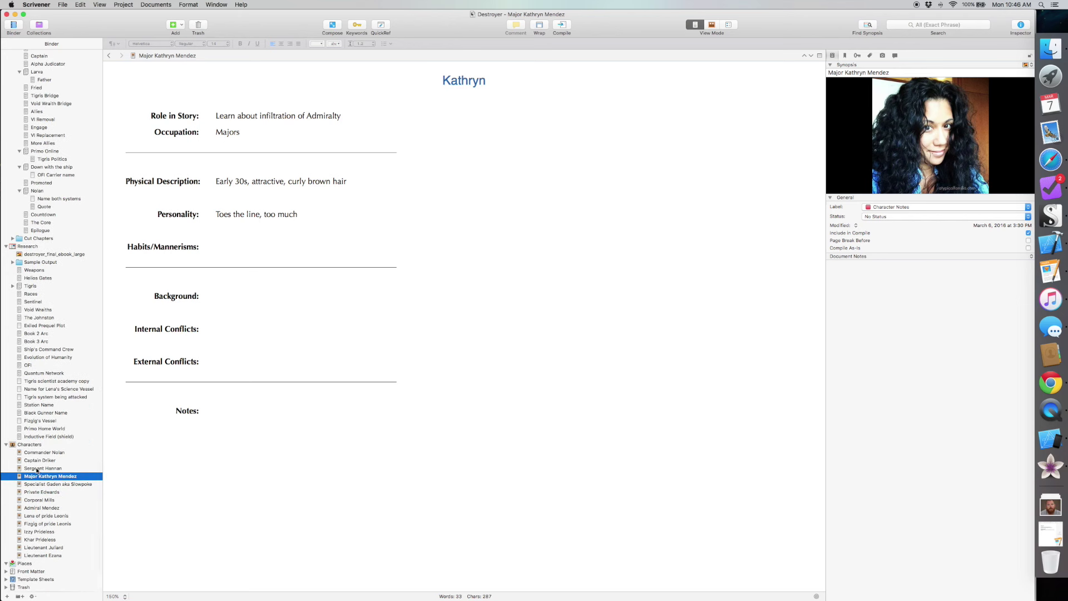
pyautogui.click(38, 470)
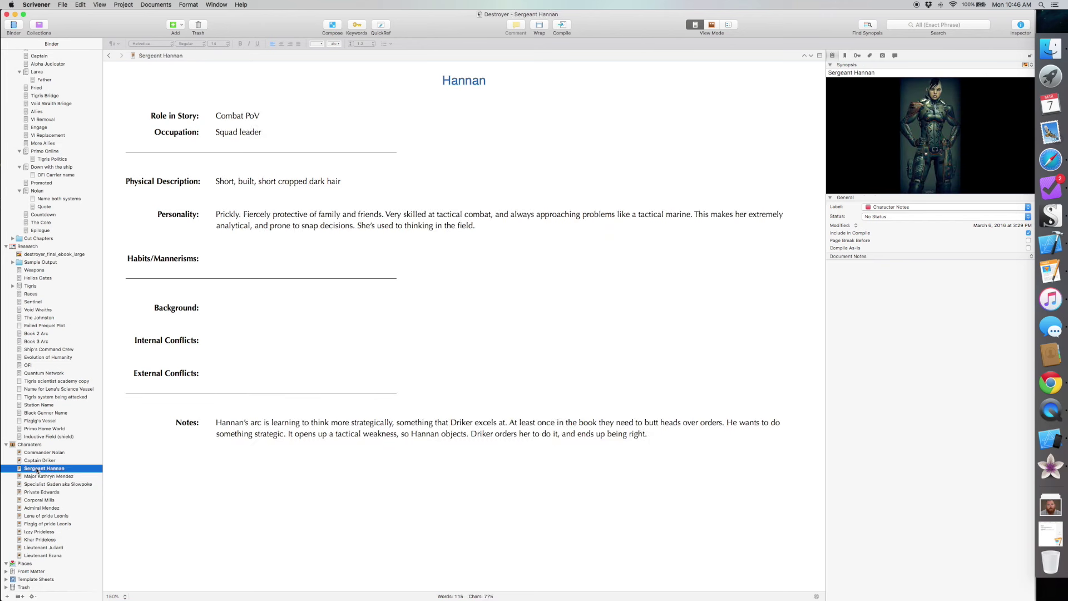
pyautogui.press('Up')
pyautogui.press('Up')
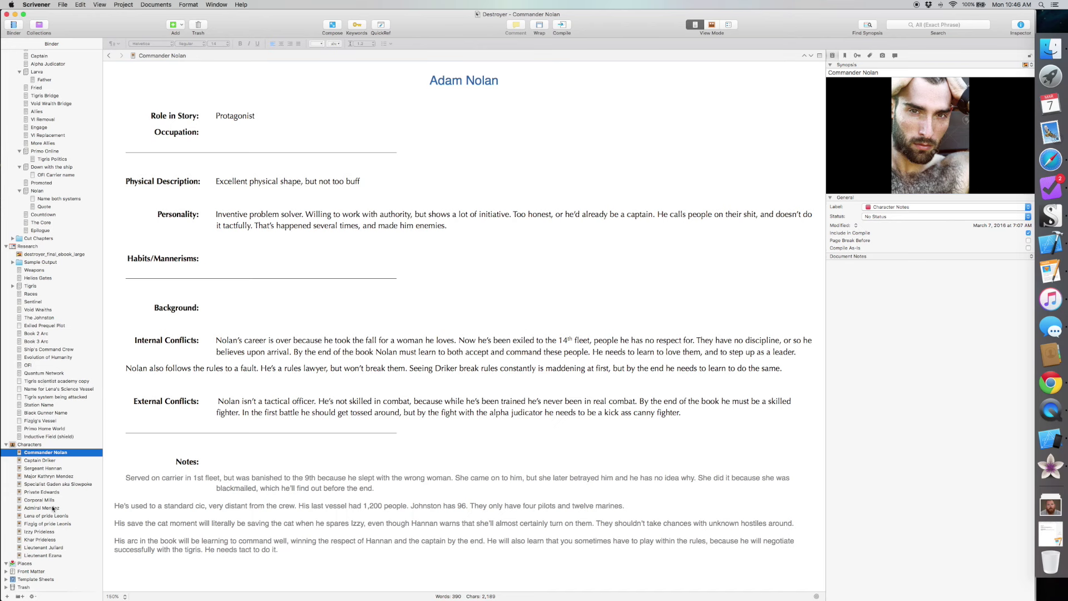
pyautogui.scroll(2, 51, 509)
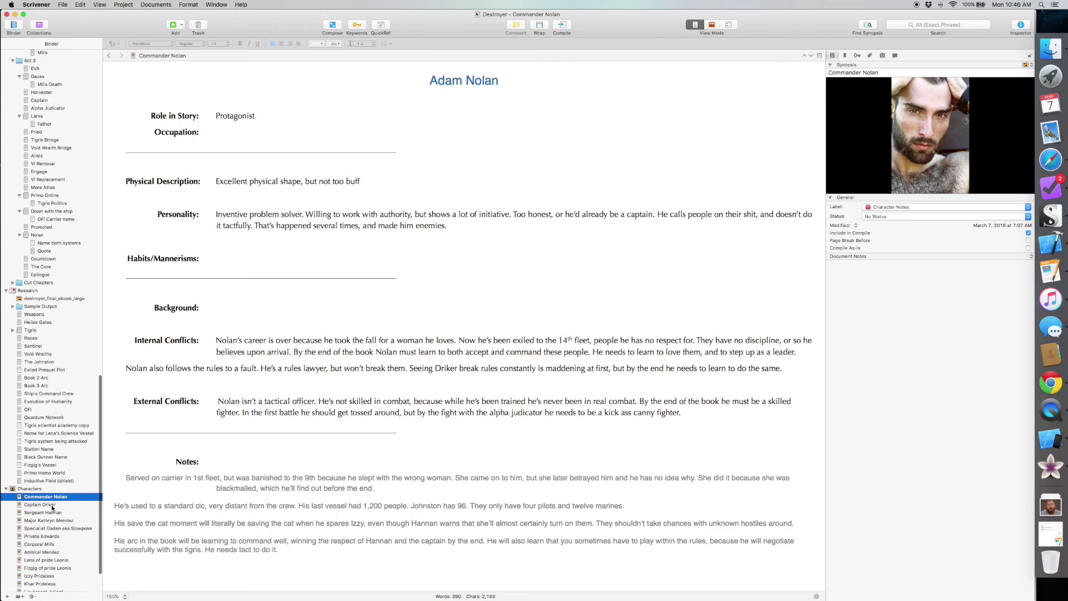
pyautogui.scroll(15, 52, 507)
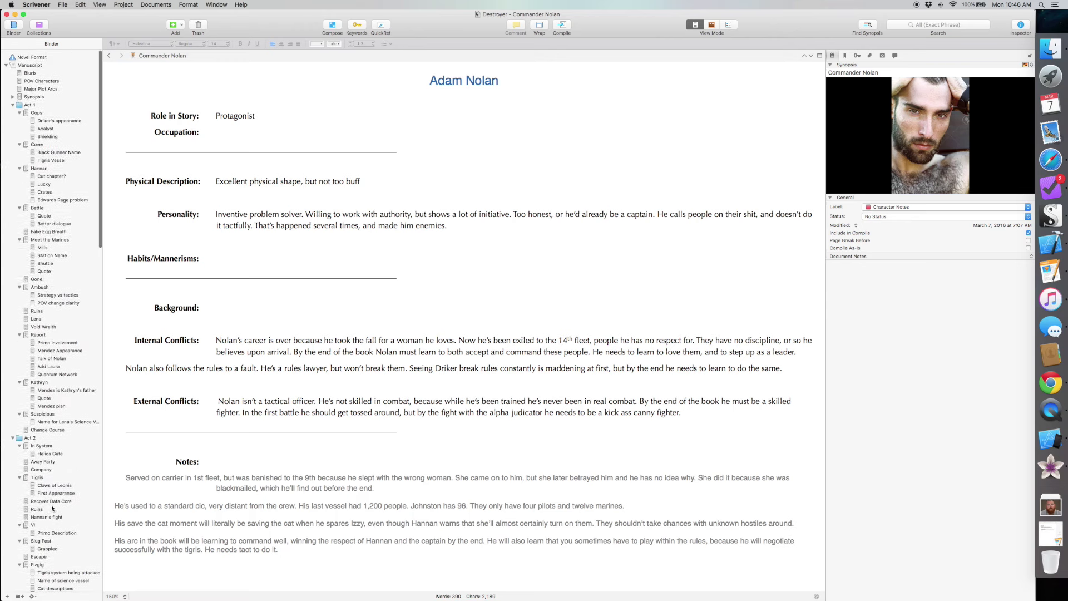